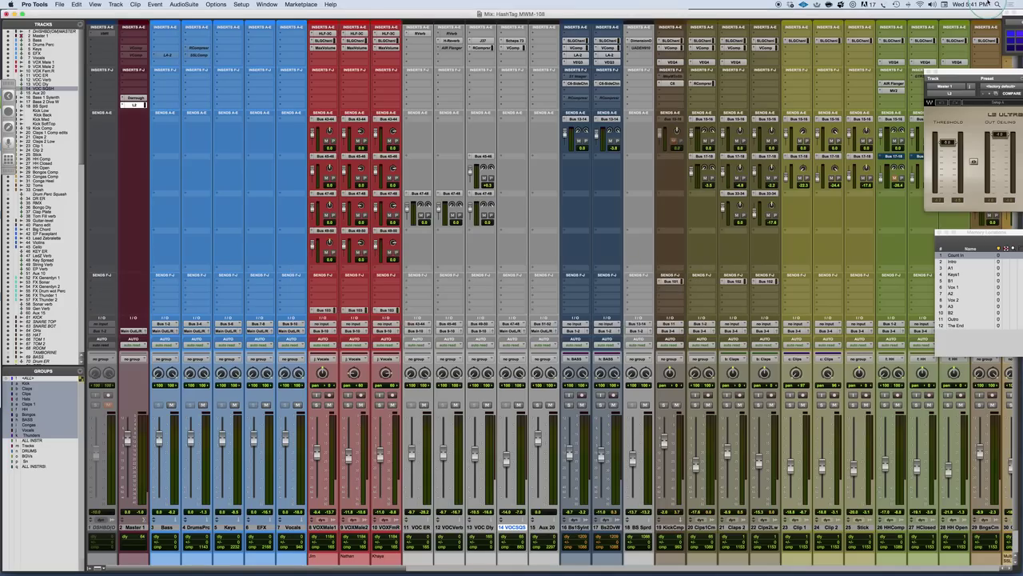
pyautogui.press('super+Tab')
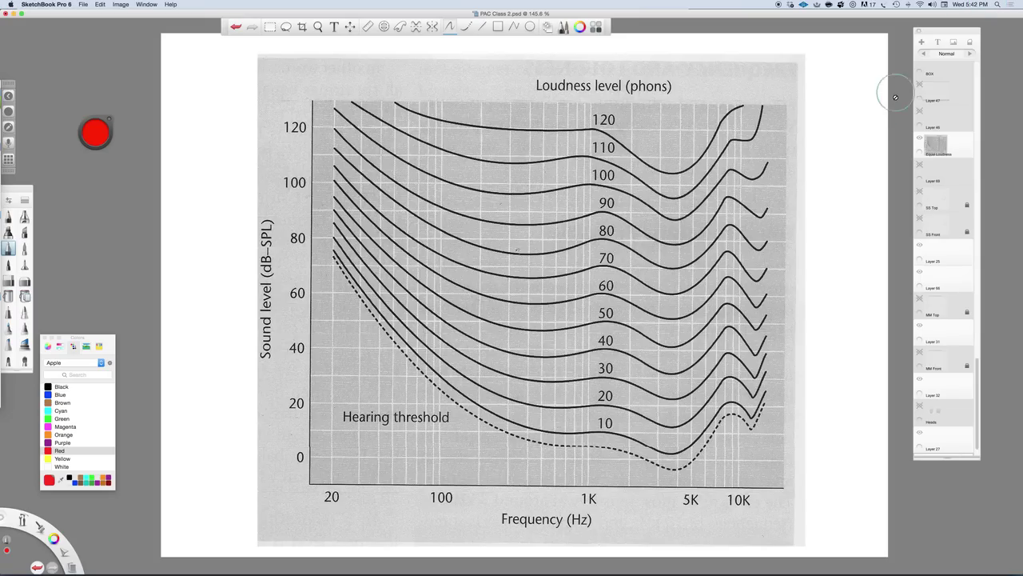
# Step: Make Layer 47 visible so the red box frames the chart's mid-range
pyautogui.click(918, 113)
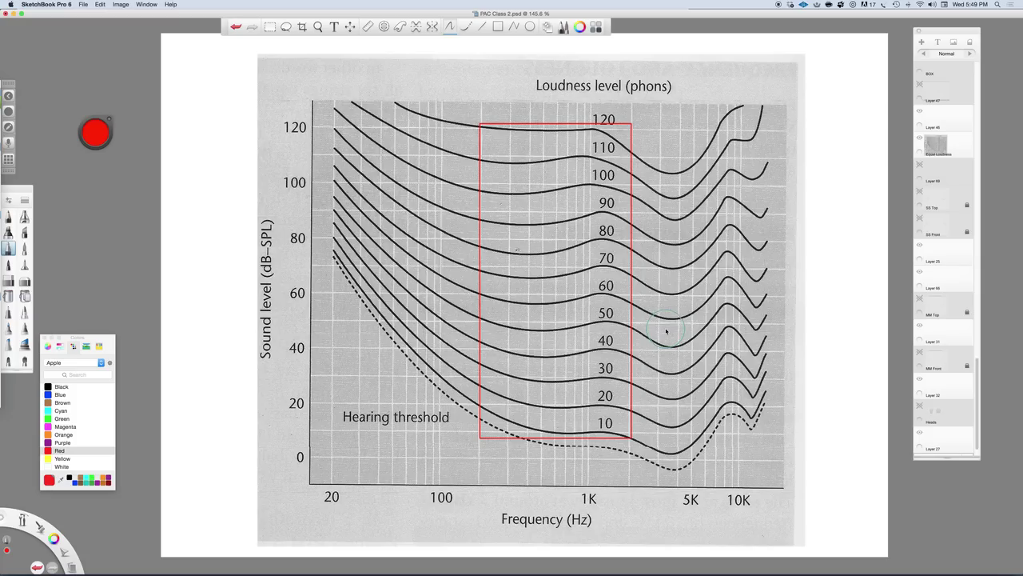
# Step: Switch back to the HashTag MWM-108 Mix window in Pro Tools
pyautogui.press('super+Tab')
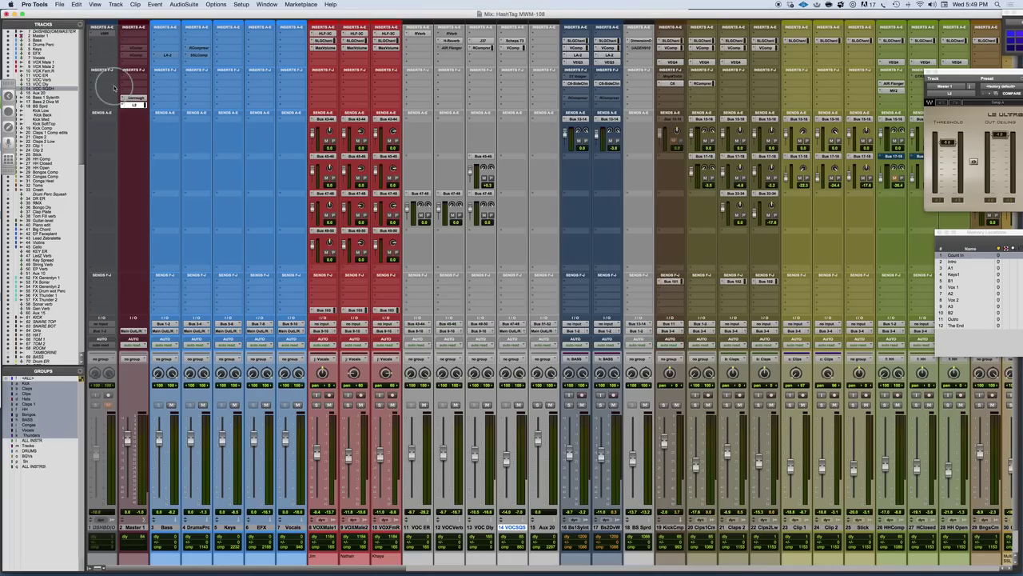
# Step: Insert the REQ 2 Renaissance Equalizer on Master 1 and set its low band to low-cut
pyautogui.click(128, 86)
pyautogui.moveTo(160, 100)
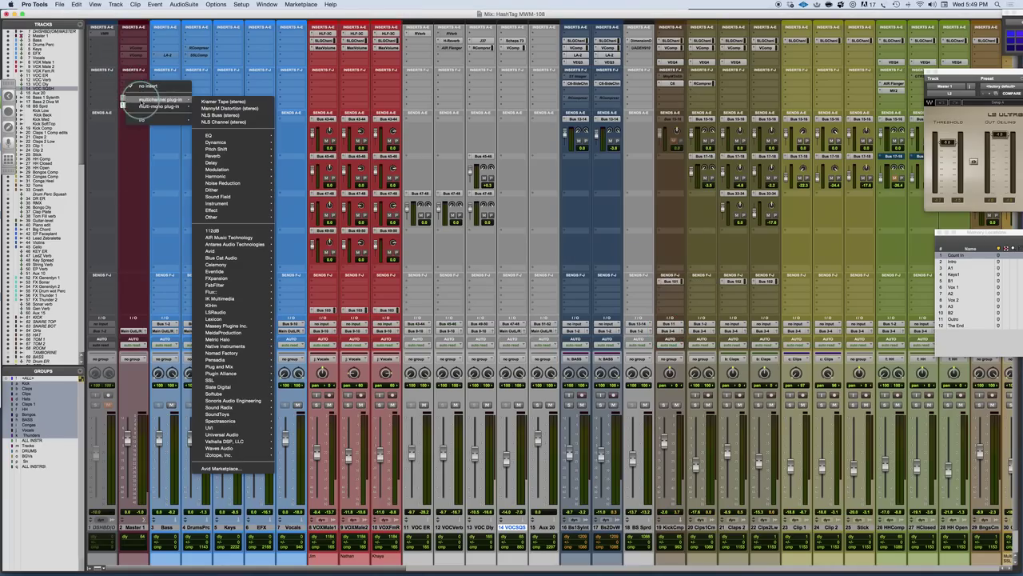
pyautogui.moveTo(228, 136)
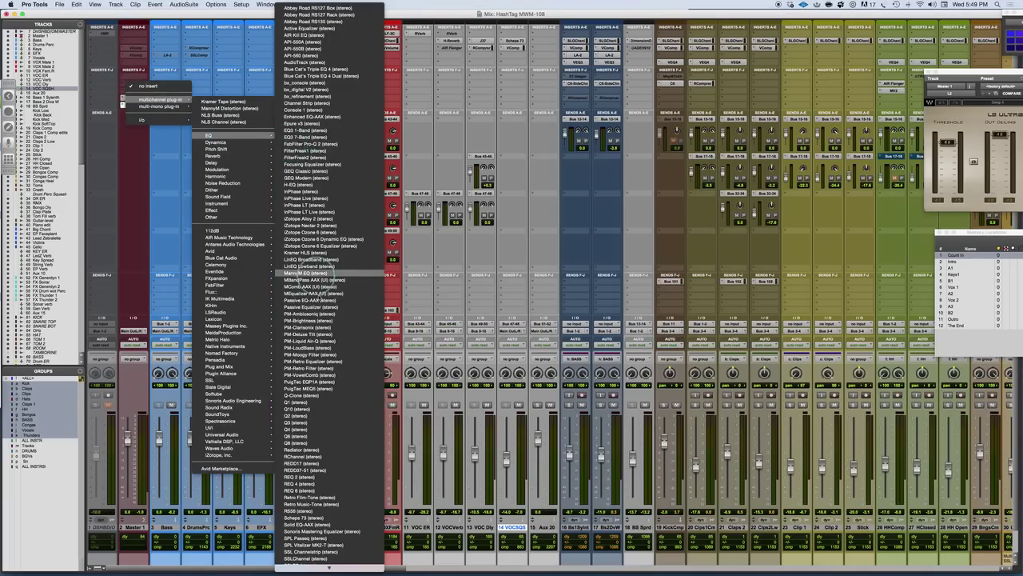
pyautogui.click(302, 477)
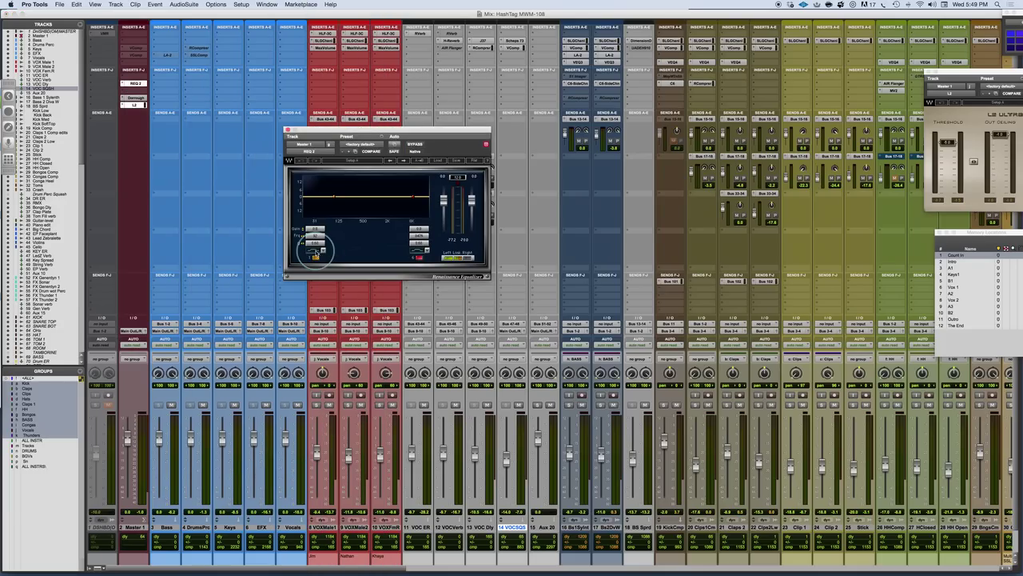
pyautogui.click(314, 250)
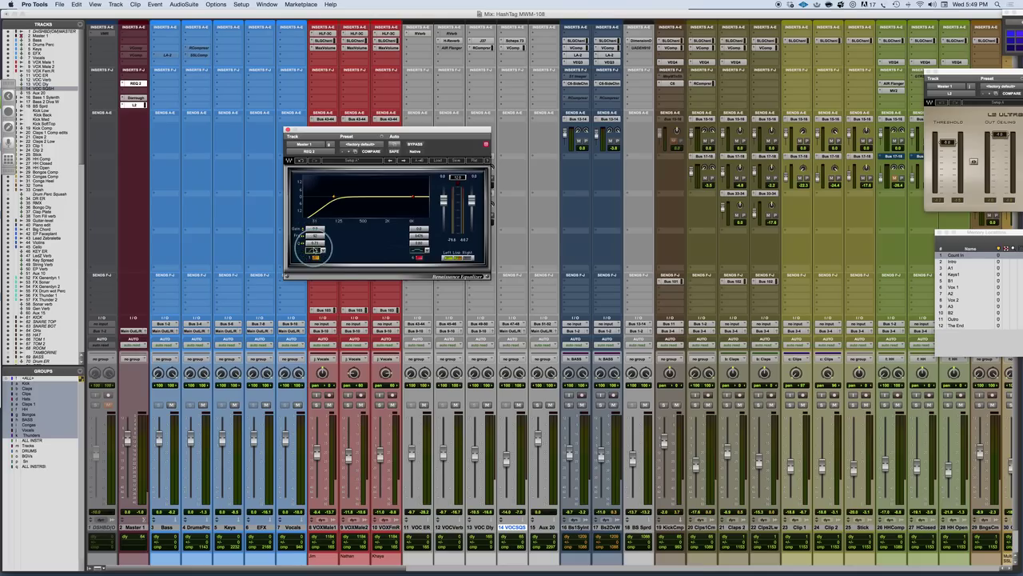
# Step: Make the low cut steeper and set its frequency to 200 Hz
pyautogui.click(322, 250)
pyautogui.click(336, 264)
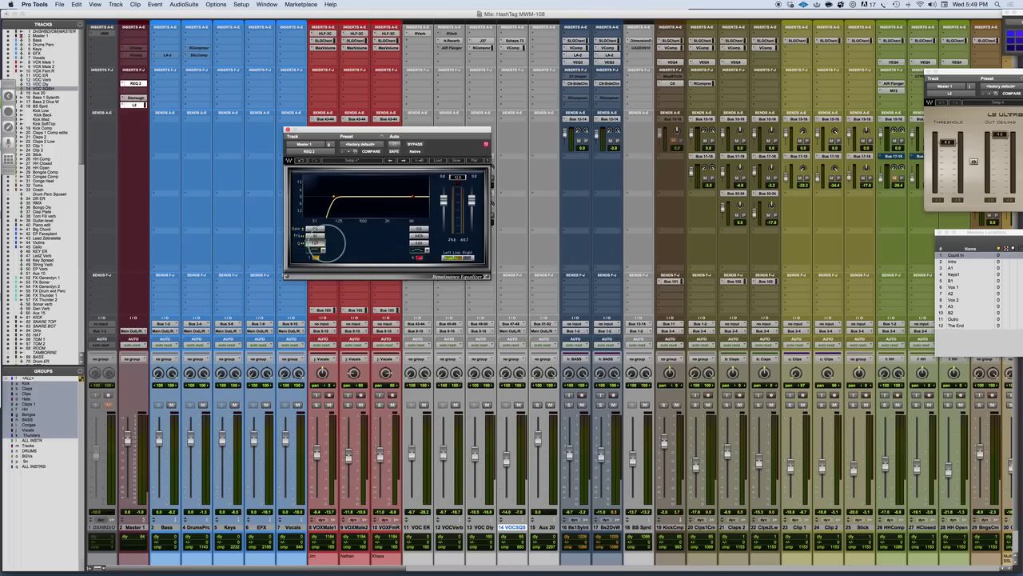
pyautogui.moveTo(308, 243); pyautogui.dragTo(324, 232)
pyautogui.write('200')
pyautogui.press('Return')
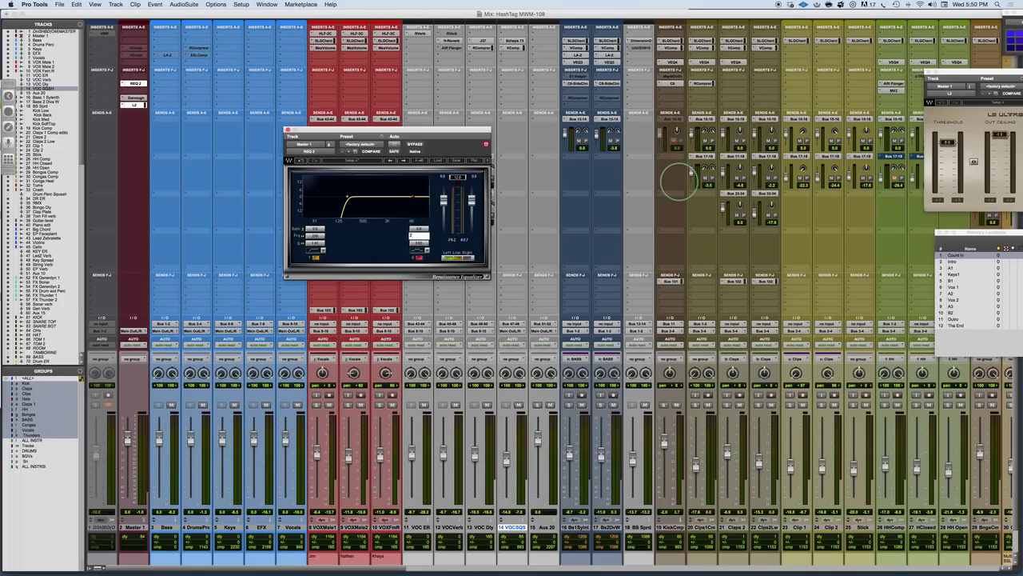
# Step: Set the high band to a steep 2000 Hz high-cut, then play from the Intro marker
pyautogui.write('00')
pyautogui.press('Return')
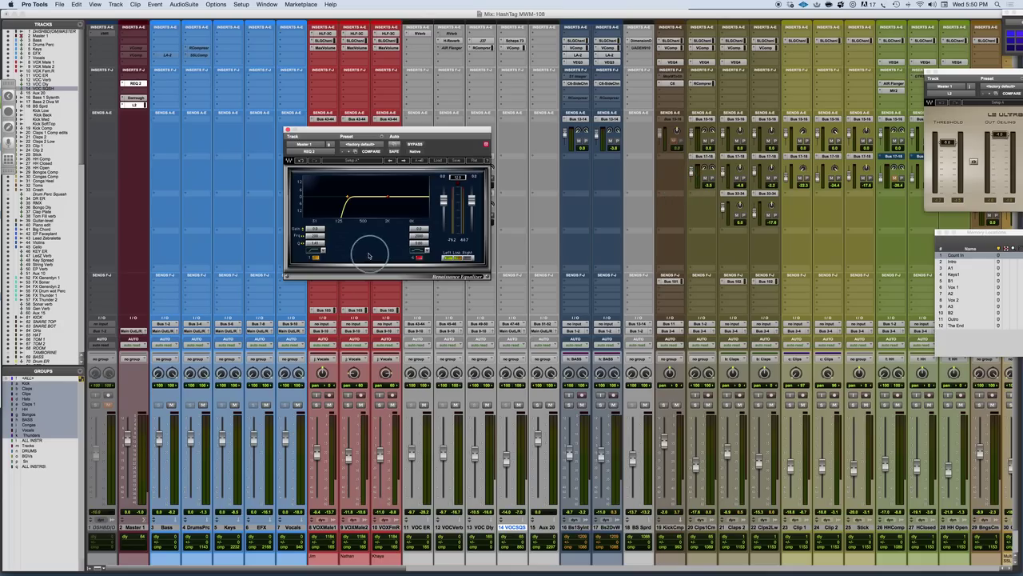
pyautogui.click(416, 250)
pyautogui.click(418, 250)
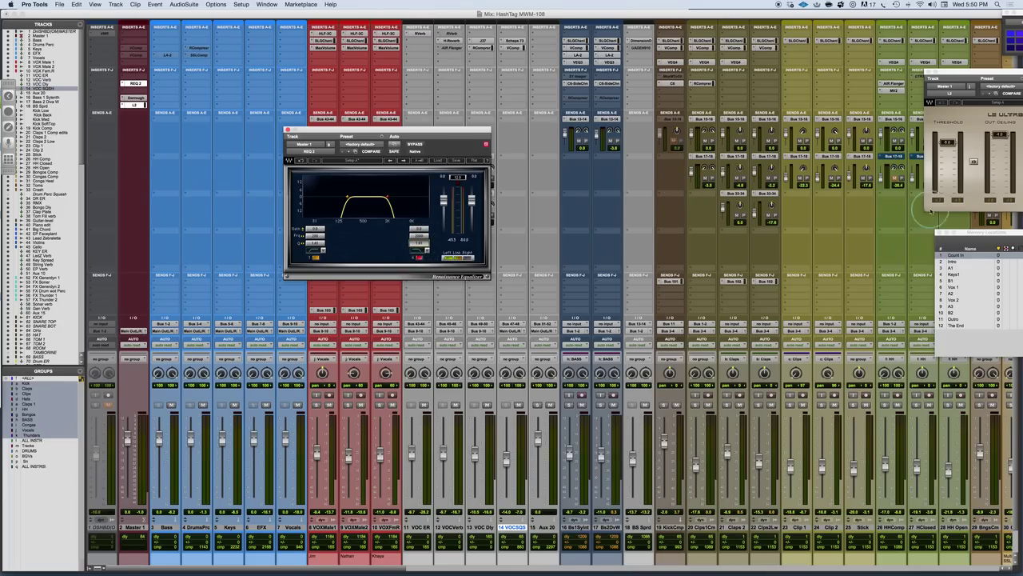
pyautogui.click(964, 261)
pyautogui.press('space')
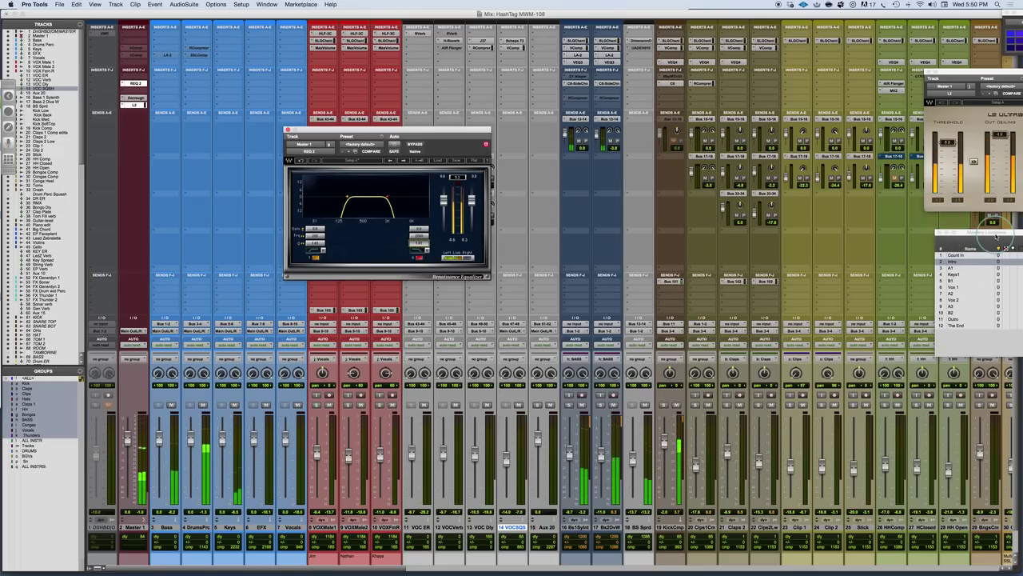
# Step: Compare the full mix with and without the master band-pass EQ, ending with it engaged
pyautogui.click(414, 144)
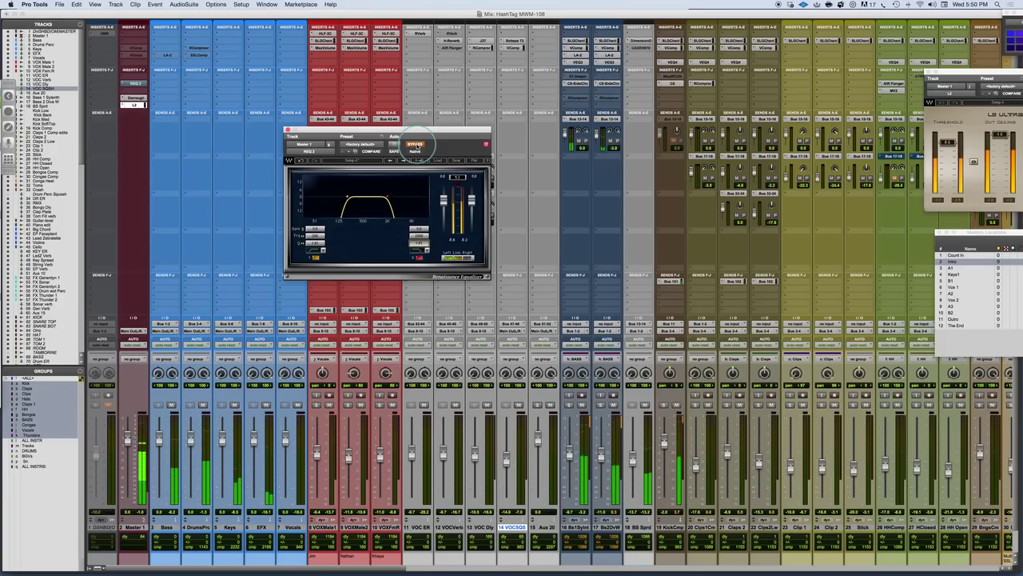
pyautogui.click(416, 145)
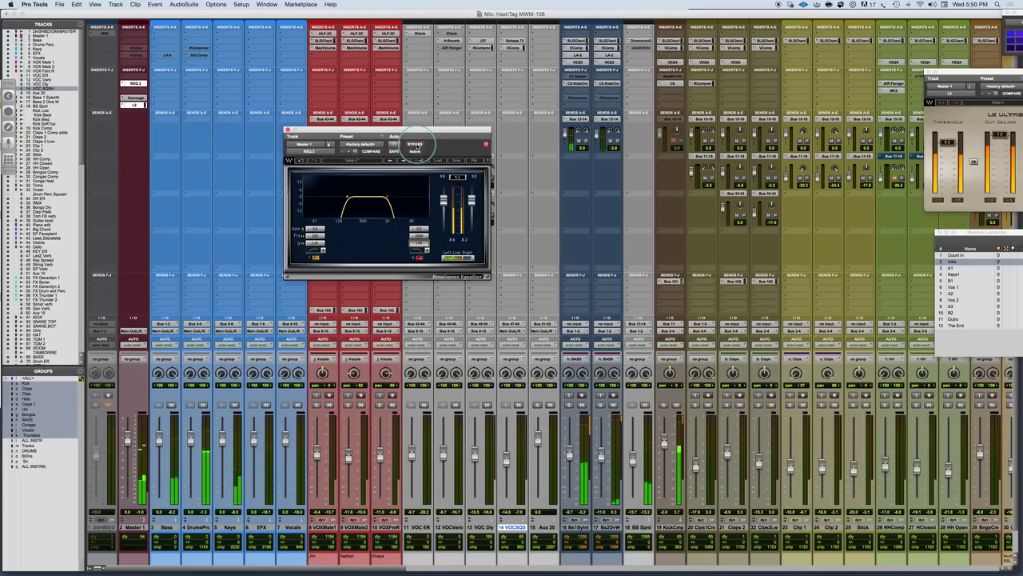
pyautogui.click(416, 146)
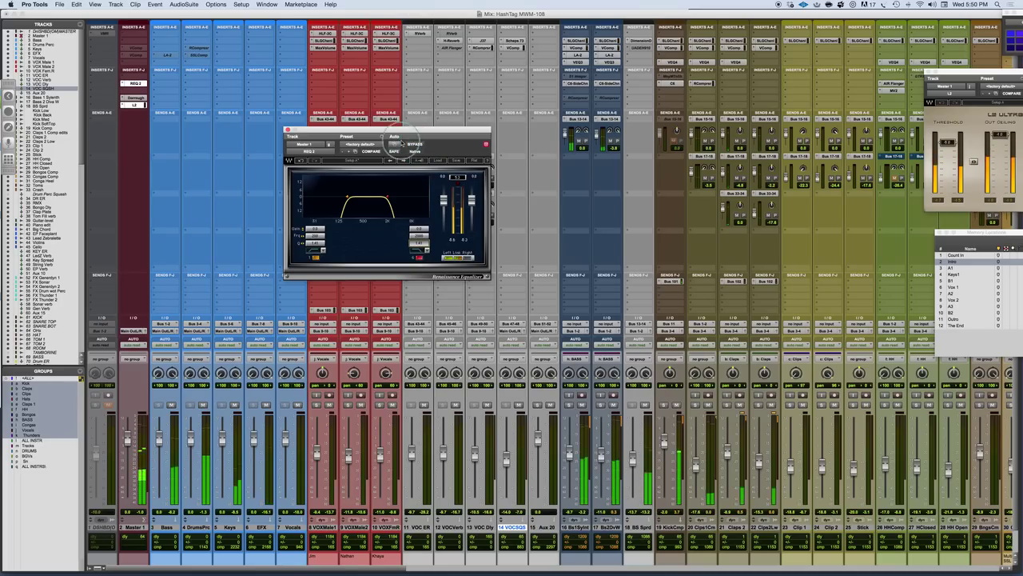
pyautogui.click(415, 146)
pyautogui.click(415, 145)
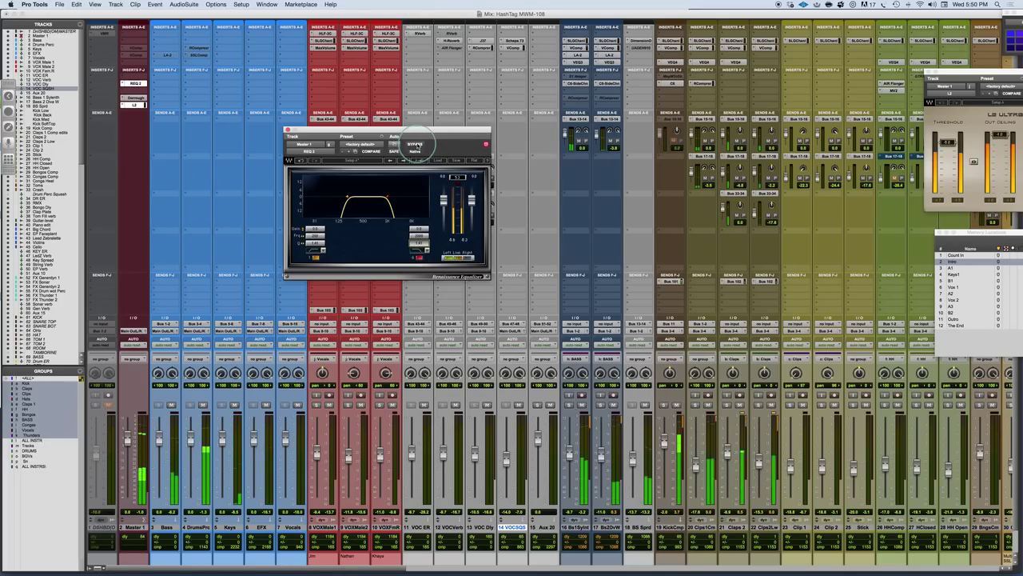
pyautogui.click(415, 145)
pyautogui.click(416, 145)
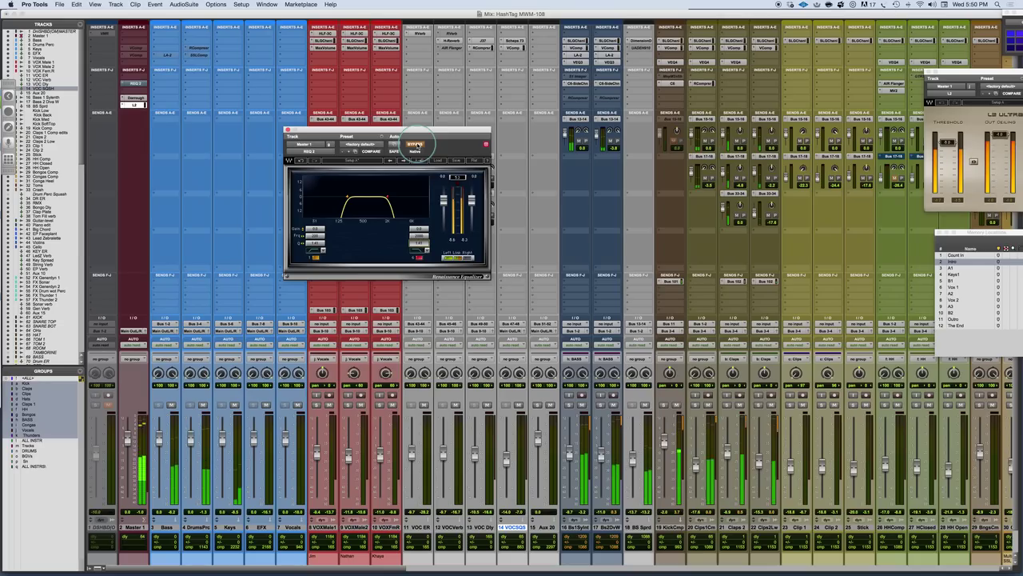
pyautogui.click(415, 144)
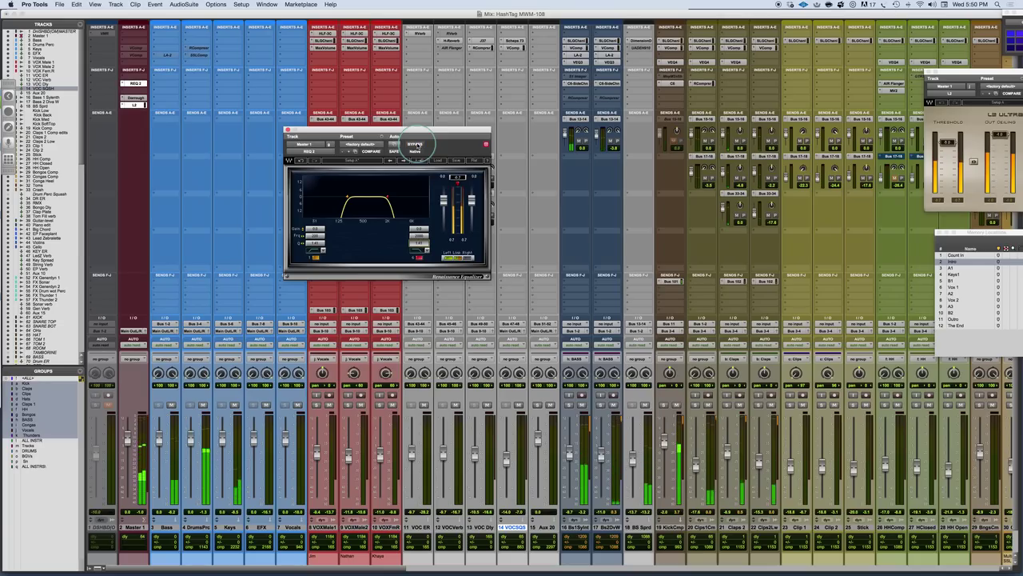
# Step: Solo Bs1Synt and Bs2DvW and hear them with the master EQ bypassed
pyautogui.click(569, 405)
pyautogui.click(600, 405)
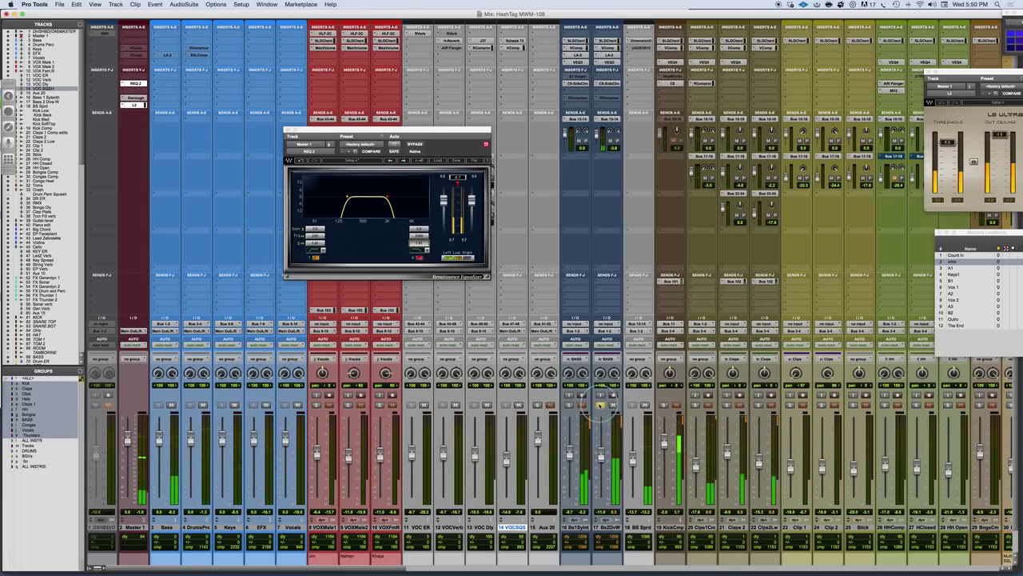
pyautogui.click(344, 155)
pyautogui.click(414, 145)
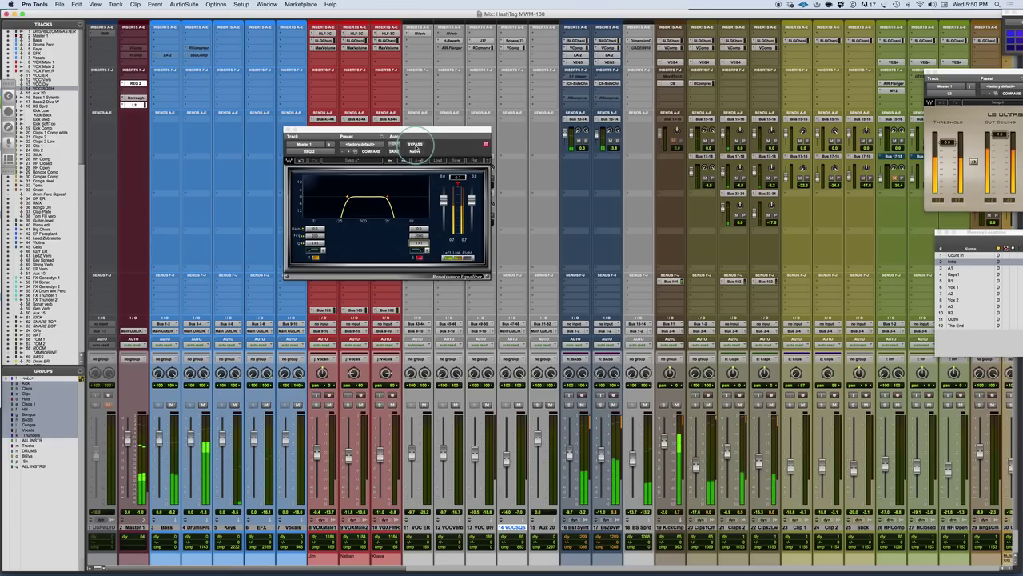
pyautogui.click(415, 146)
pyautogui.click(736, 388)
pyautogui.hscroll(3, 736, 390)
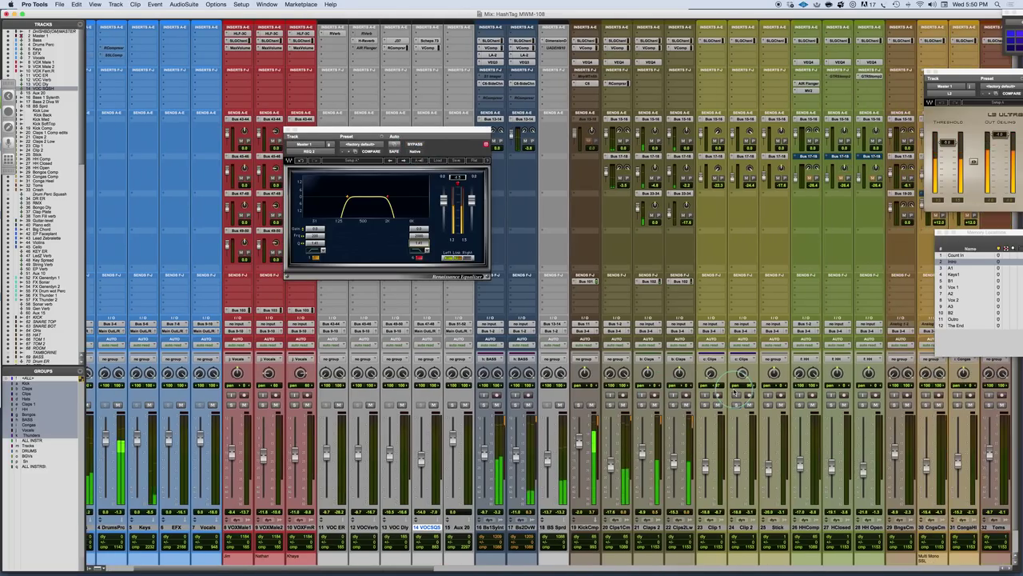
pyautogui.click(707, 434)
pyautogui.hscroll(7, 706, 434)
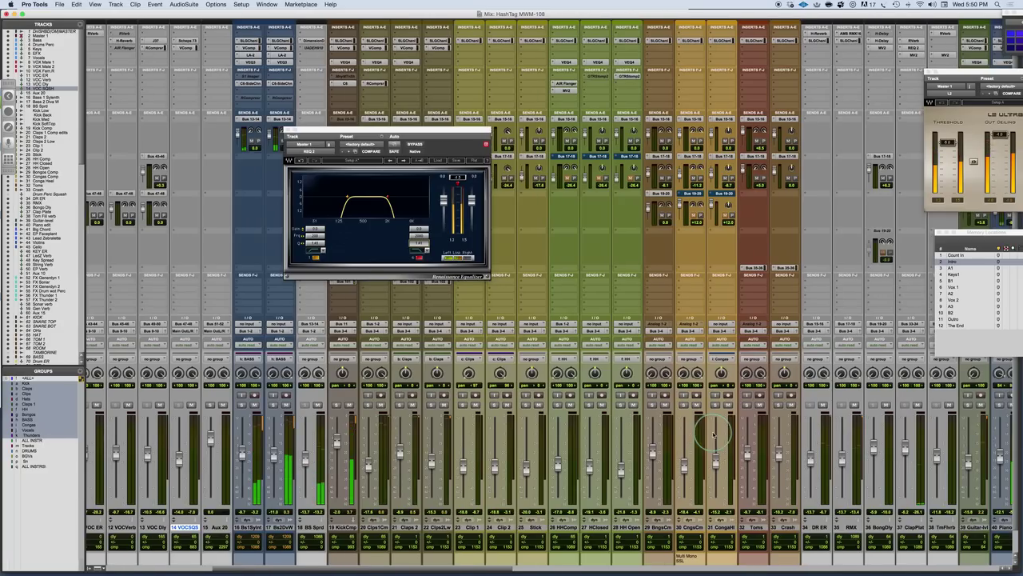
pyautogui.hscroll(3, 713, 434)
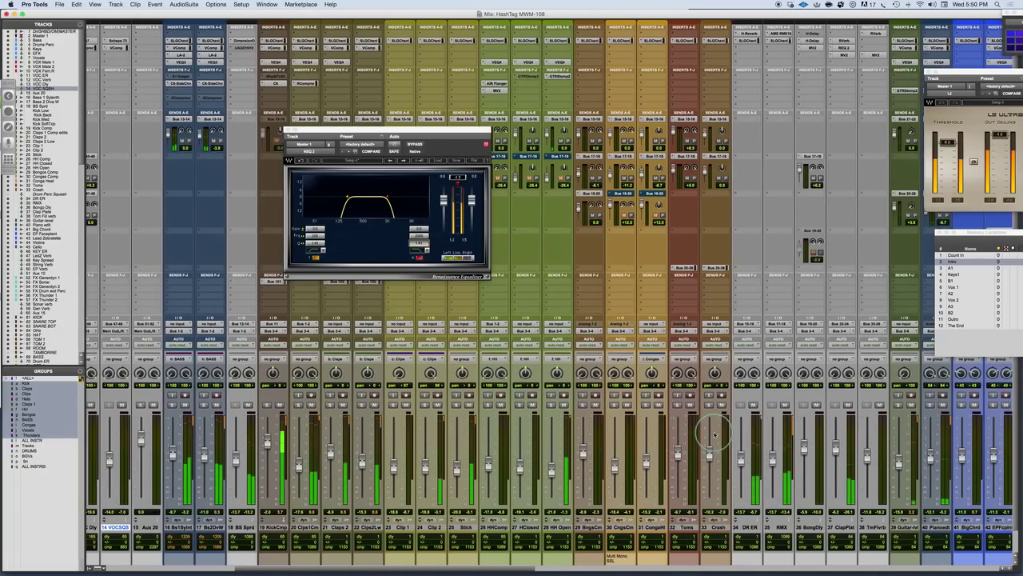
pyautogui.hscroll(2, 713, 434)
pyautogui.hscroll(1, 714, 434)
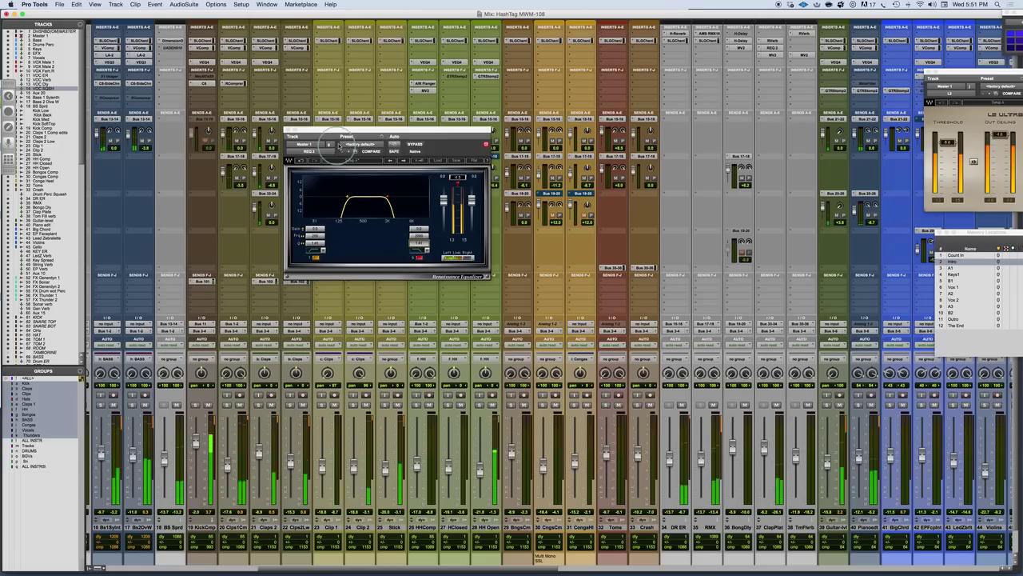
# Step: Compare the soloed tracks with and without the master EQ, leaving the band-pass active
pyautogui.click(415, 144)
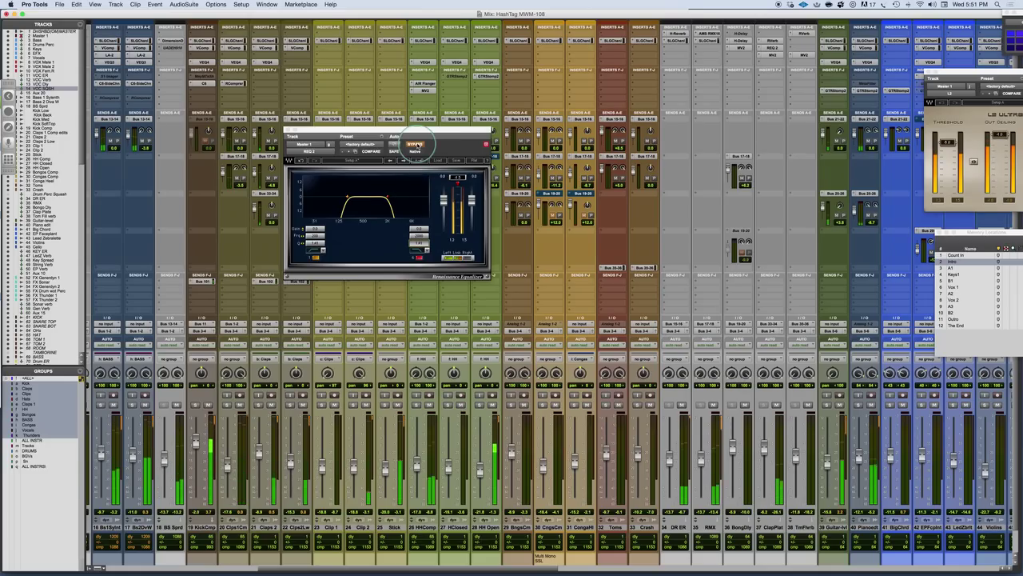
pyautogui.click(415, 144)
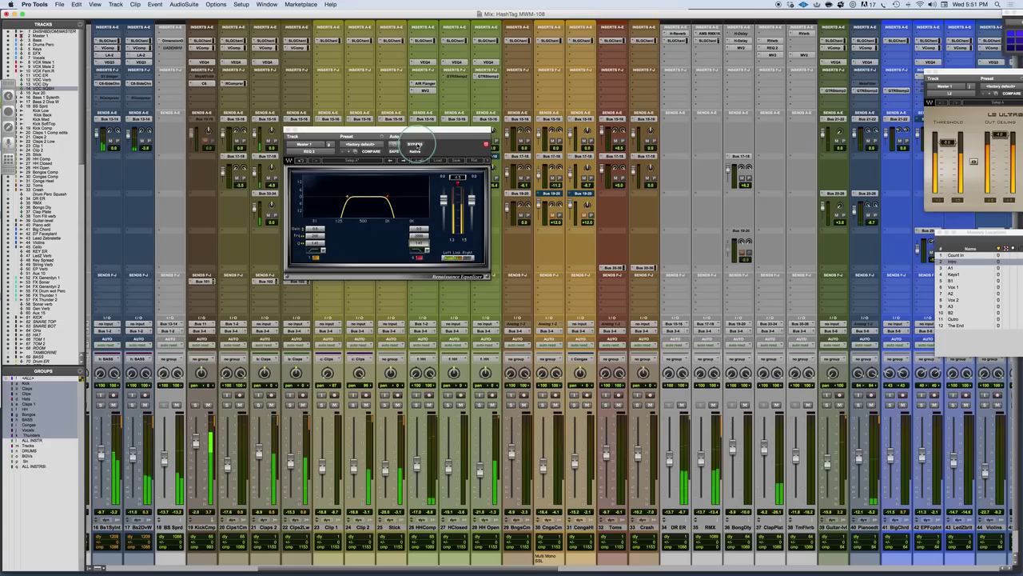
pyautogui.click(415, 145)
pyautogui.click(415, 145)
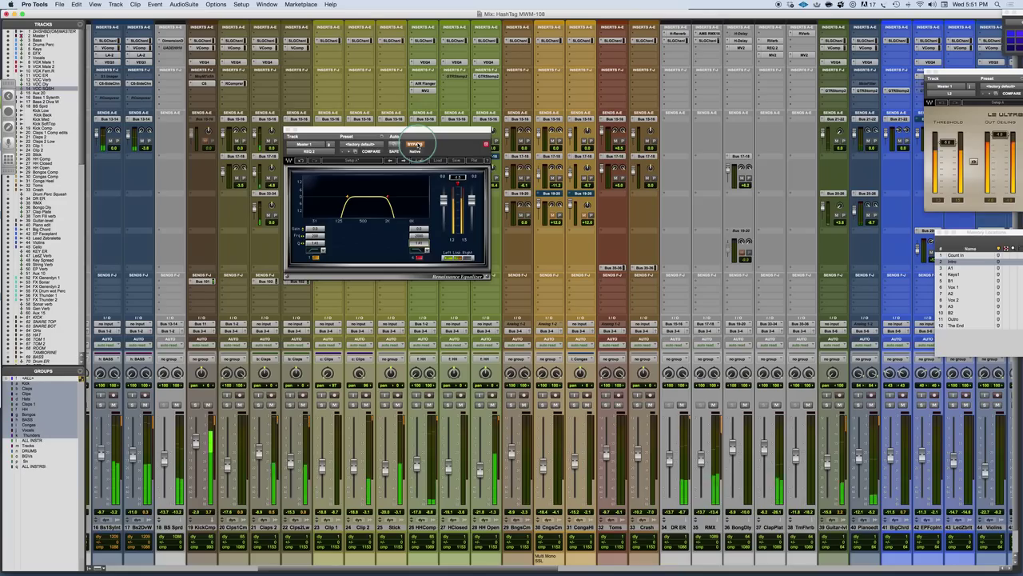
pyautogui.click(414, 144)
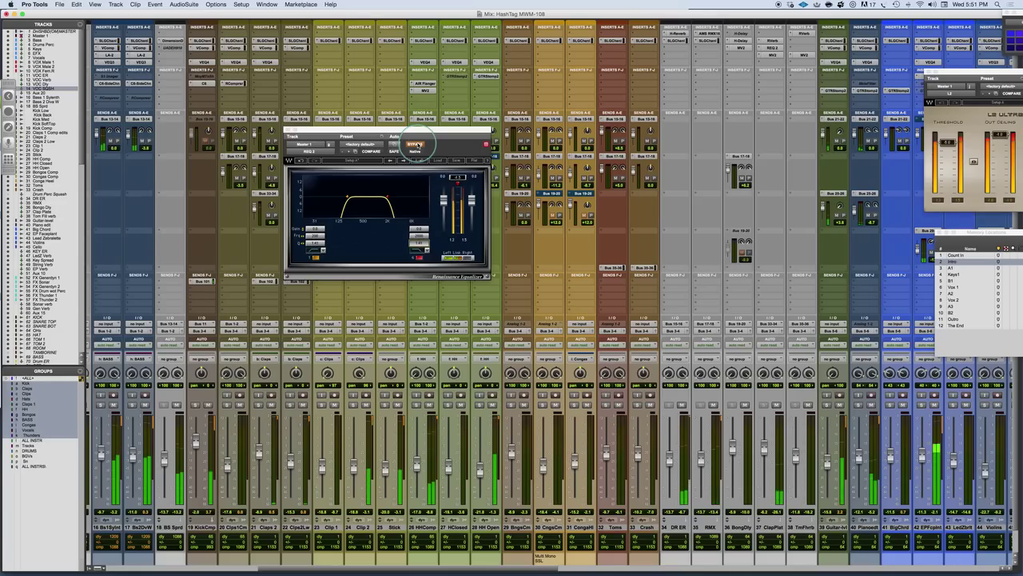
pyautogui.click(429, 396)
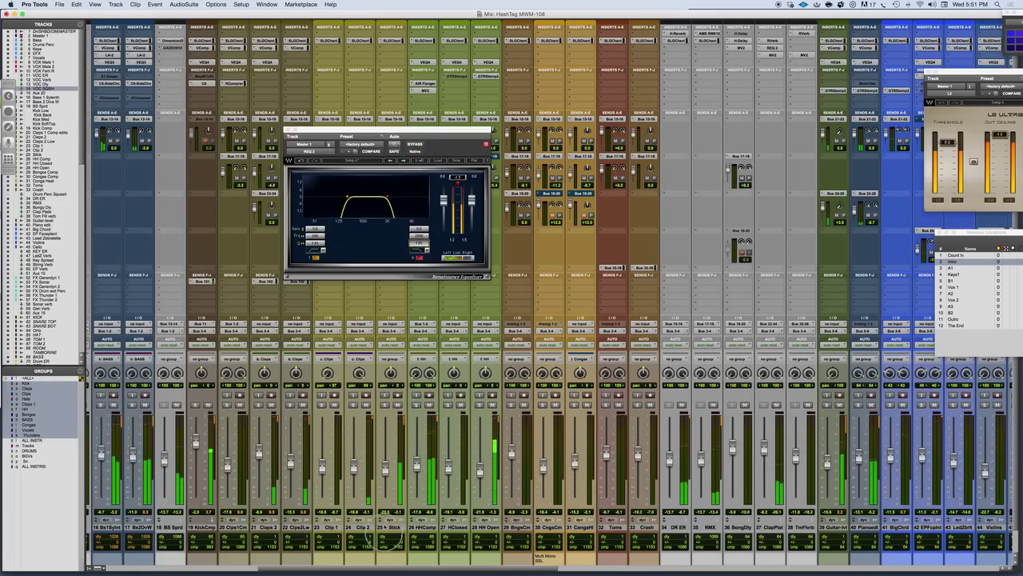
pyautogui.click(382, 479)
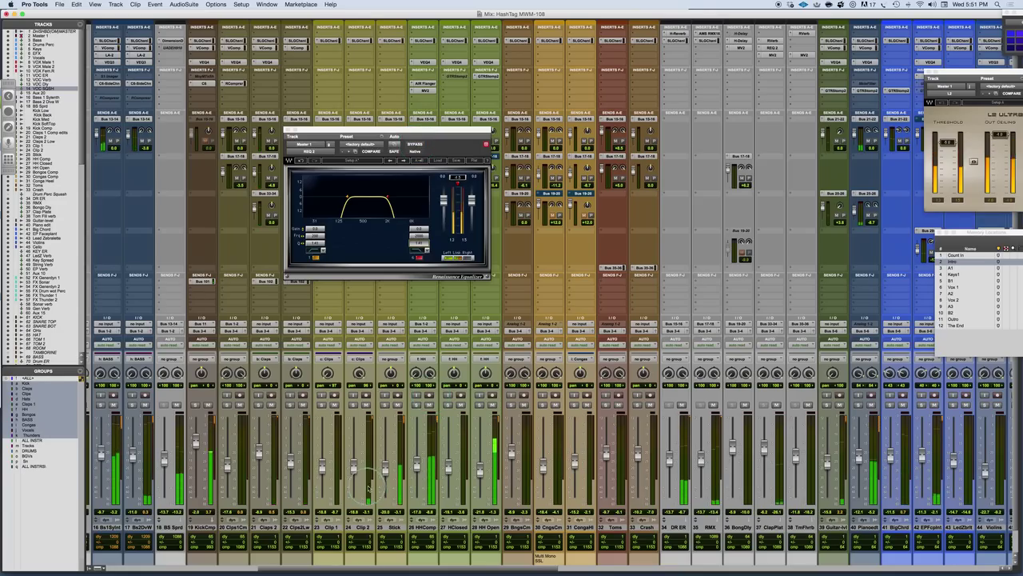
pyautogui.click(417, 405)
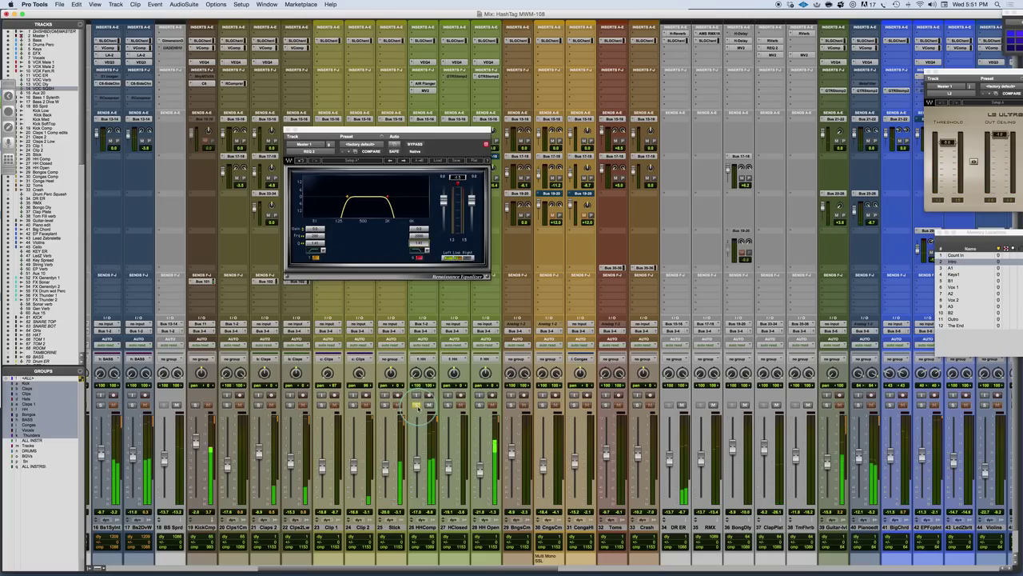
pyautogui.click(469, 404)
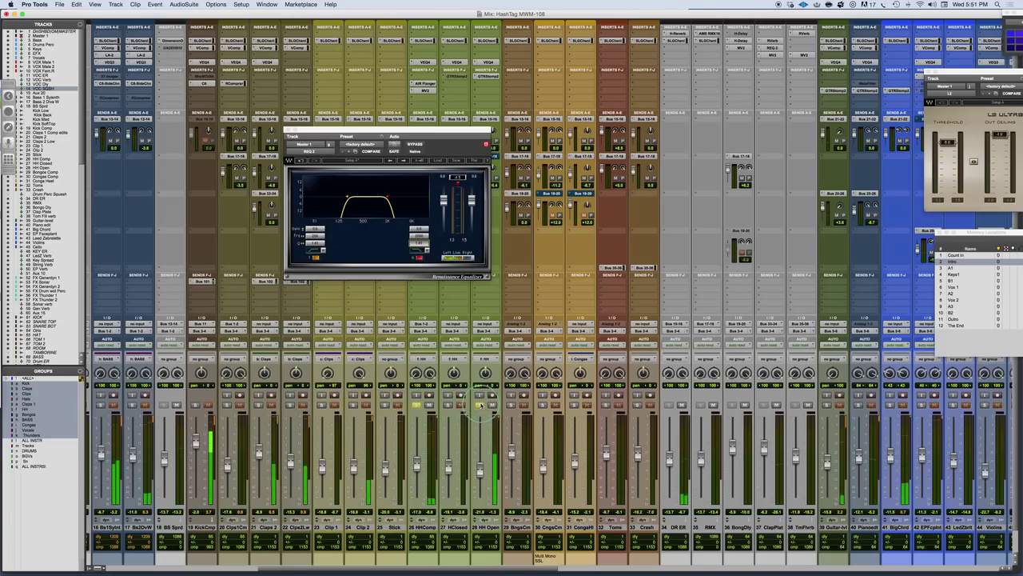
pyautogui.click(447, 406)
pyautogui.click(414, 145)
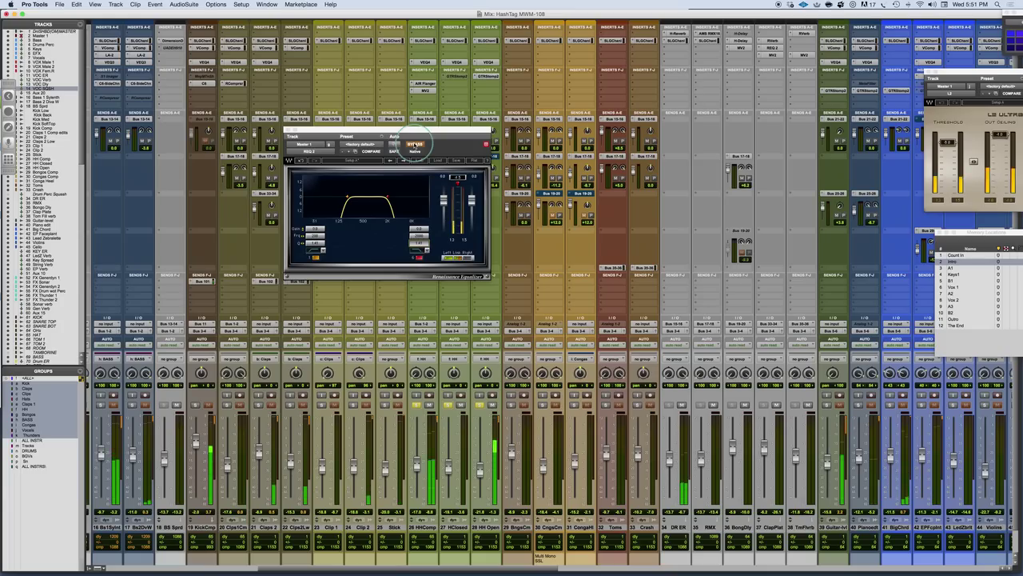
pyautogui.click(414, 144)
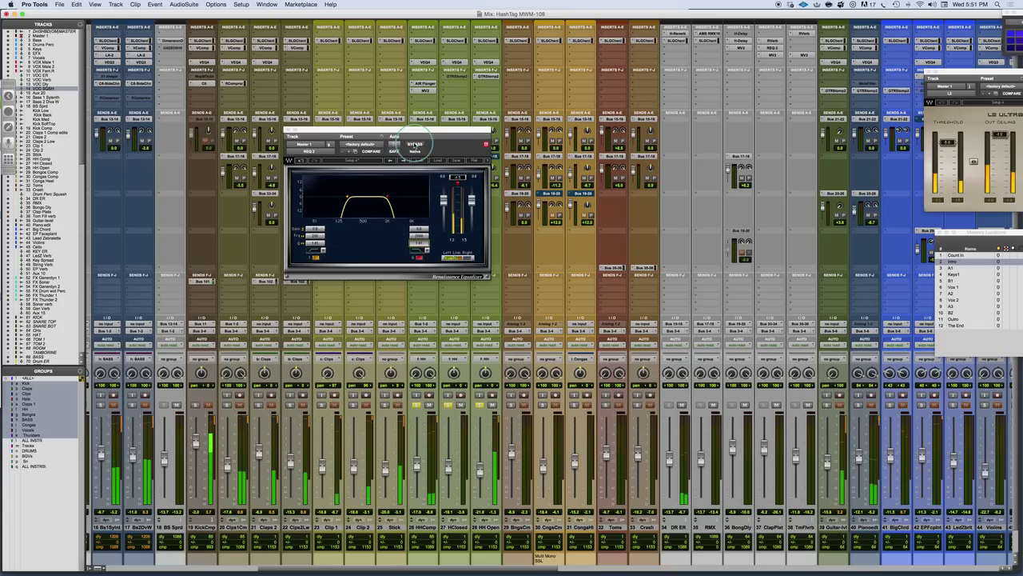
pyautogui.click(392, 405)
pyautogui.click(417, 406)
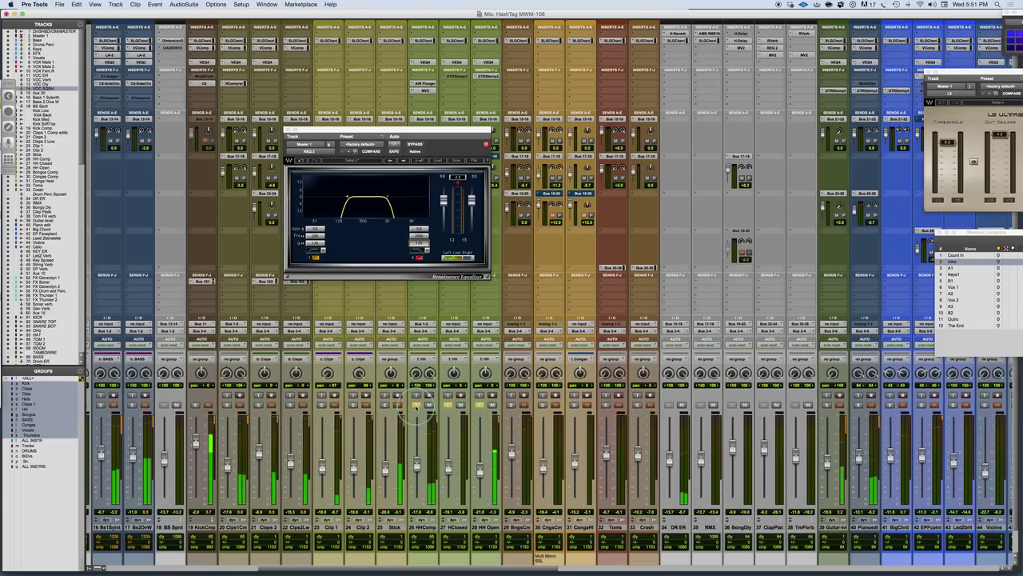
pyautogui.click(417, 406)
pyautogui.click(432, 441)
# Step: Raise the REQ 2 high band from 2K to about 8K and play the mix
pyautogui.hscroll(5, 435, 448)
pyautogui.hscroll(4, 431, 446)
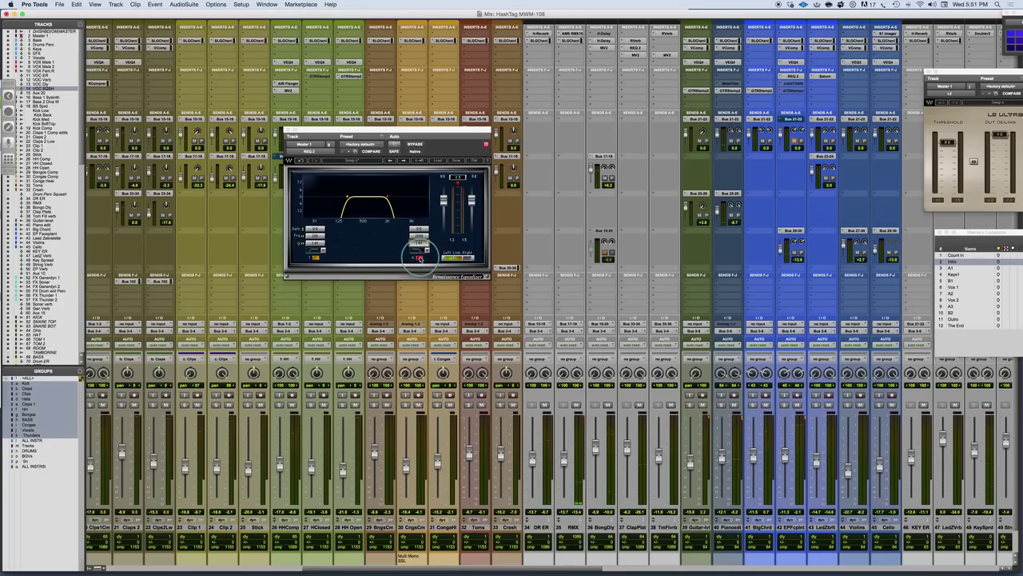
pyautogui.moveTo(417, 238); pyautogui.dragTo(469, 238)
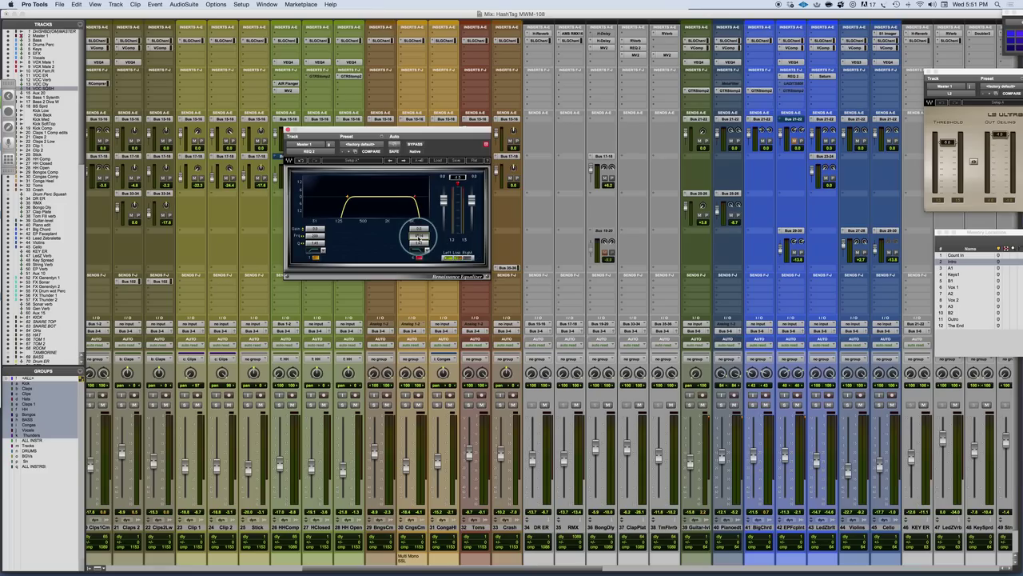
pyautogui.press('space')
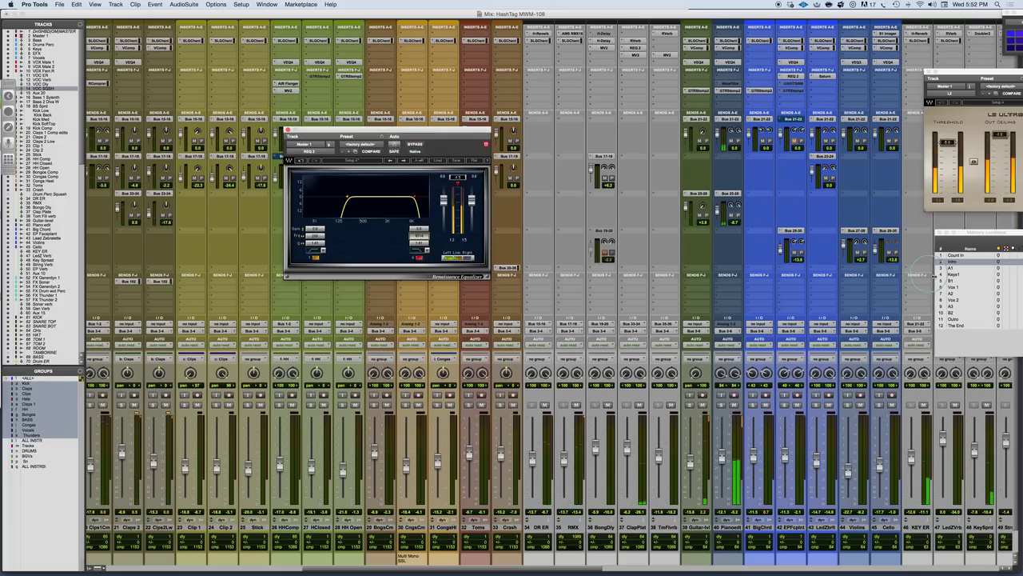
# Step: Play from B1 and compare with the REQ 2 band-pass bypassed and engaged, then reset its peak readouts
pyautogui.click(953, 281)
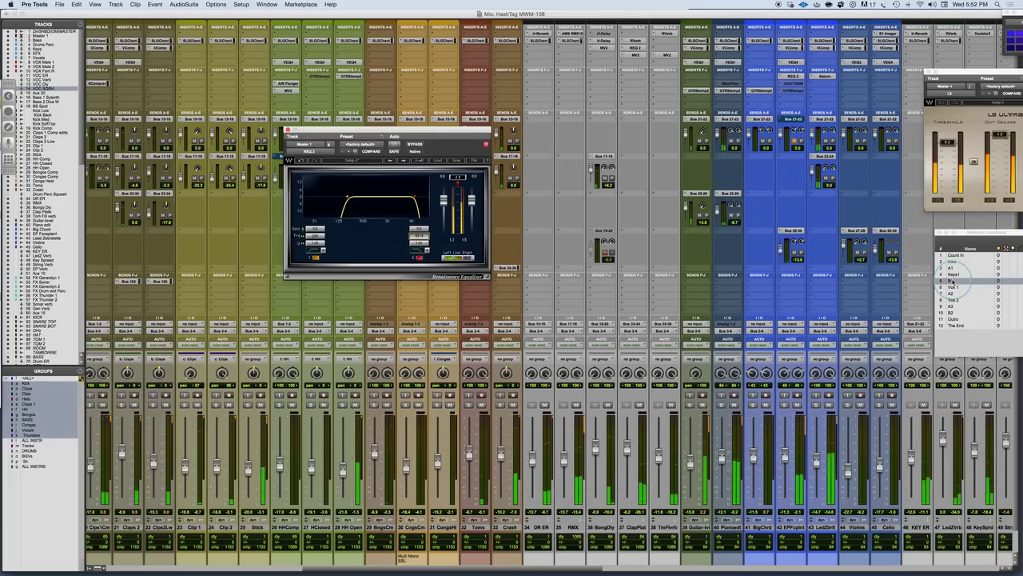
pyautogui.click(416, 143)
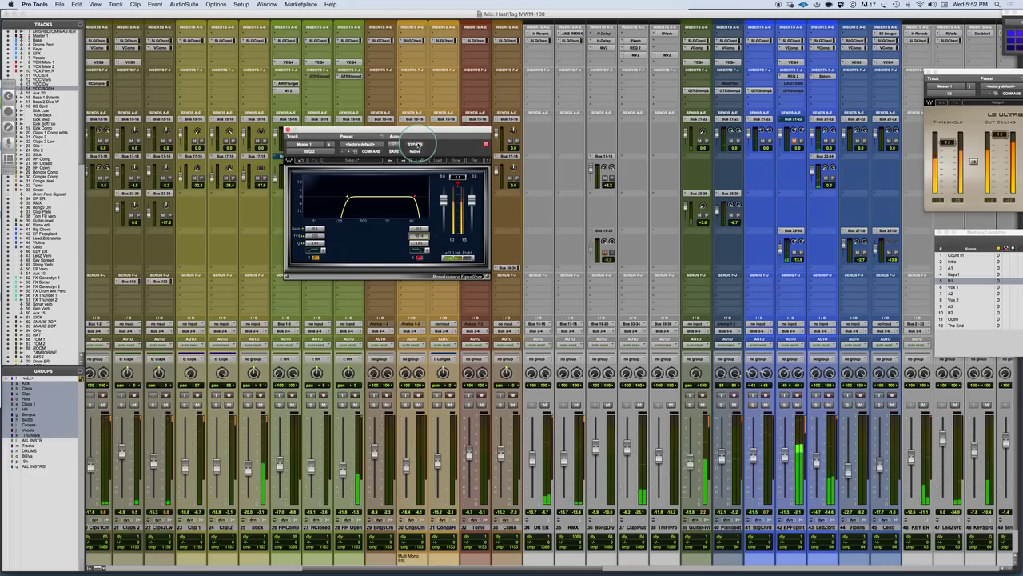
pyautogui.click(417, 143)
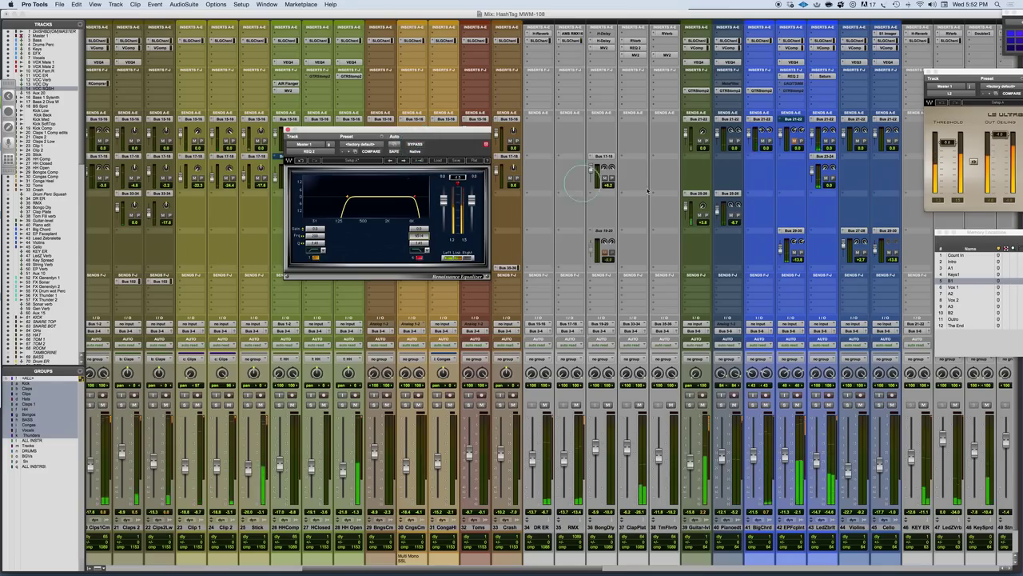
pyautogui.click(456, 177)
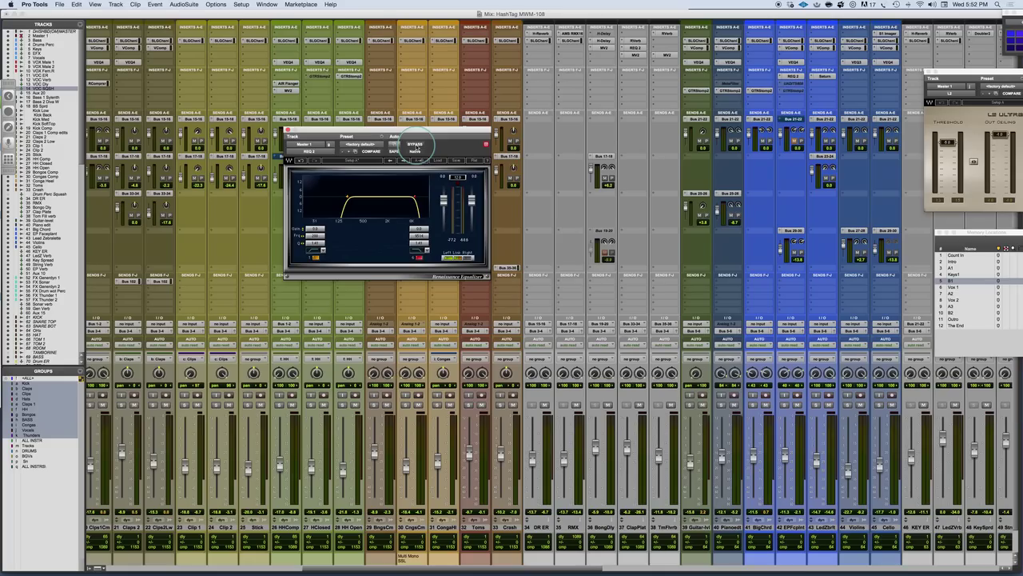
# Step: Show the red-boxed equal-loudness chart in SketchBook Pro, then return to Pro Tools
pyautogui.press('super+Tab')
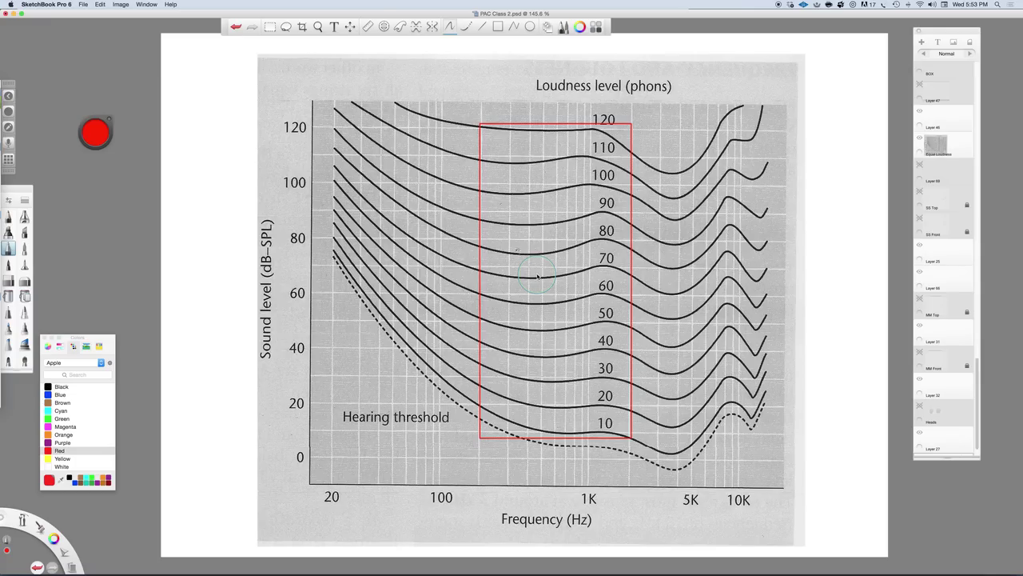
pyautogui.press('super+Tab')
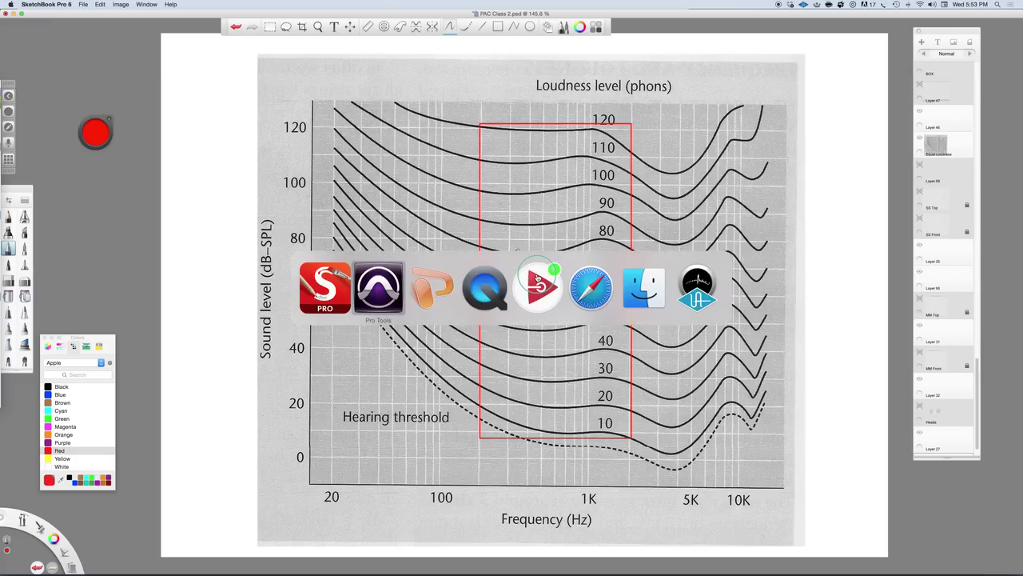